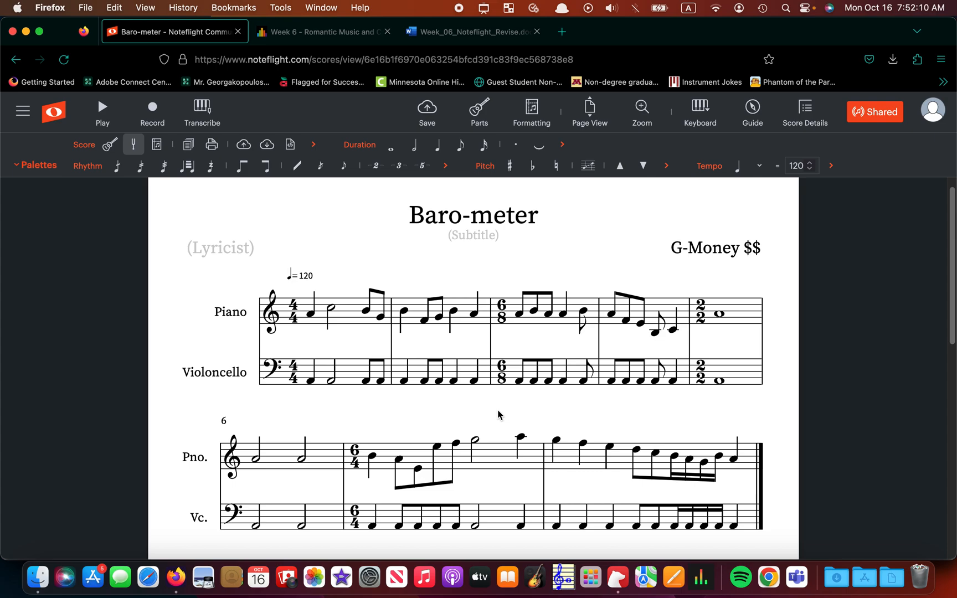
Turn on the Dynamics palette in the Palettes list for the Baro-meter score.
{"action": "left_click", "coordinate": [471, 411]}
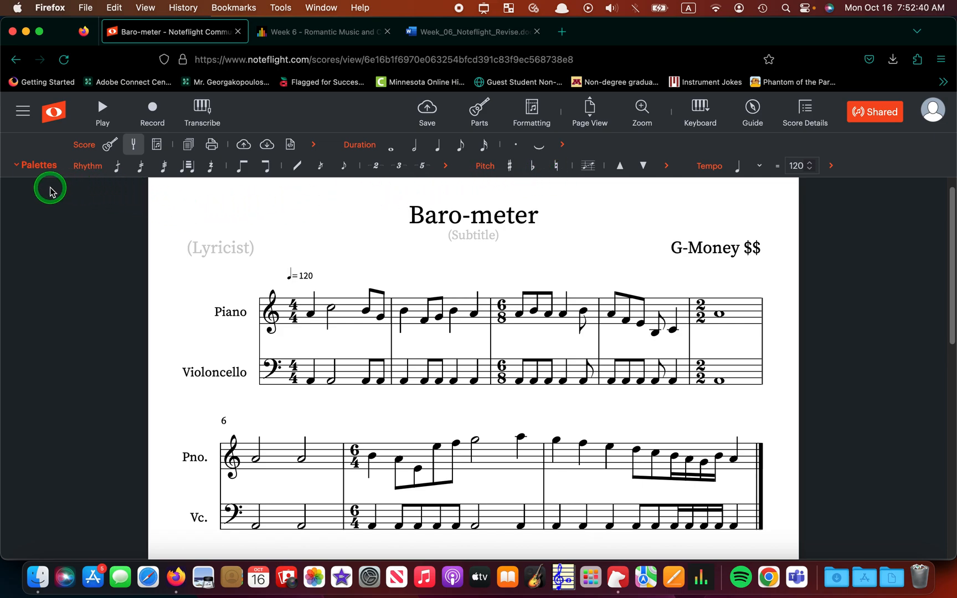
{"action": "left_click", "coordinate": [39, 167]}
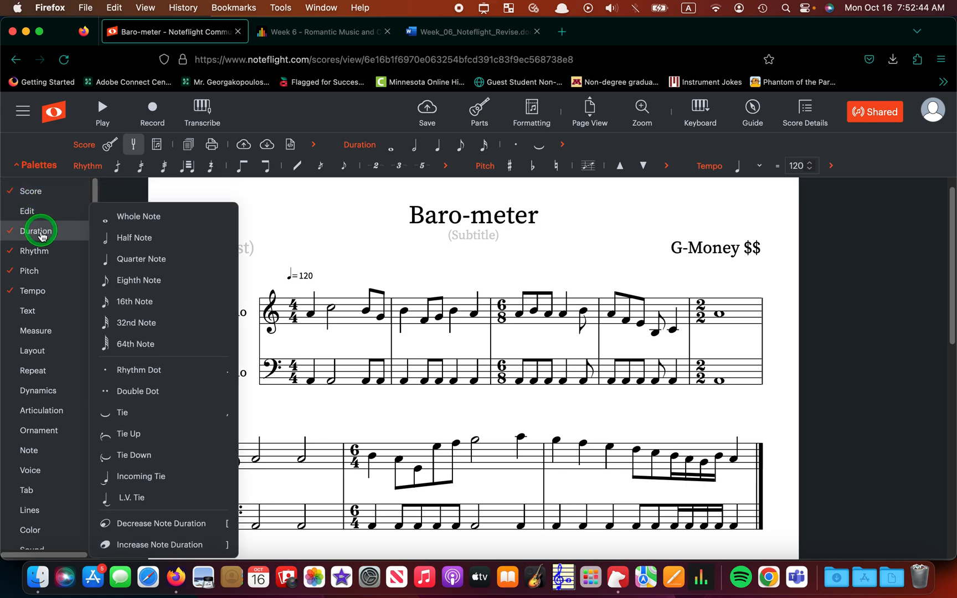
{"action": "mouse_move", "coordinate": [43, 291]}
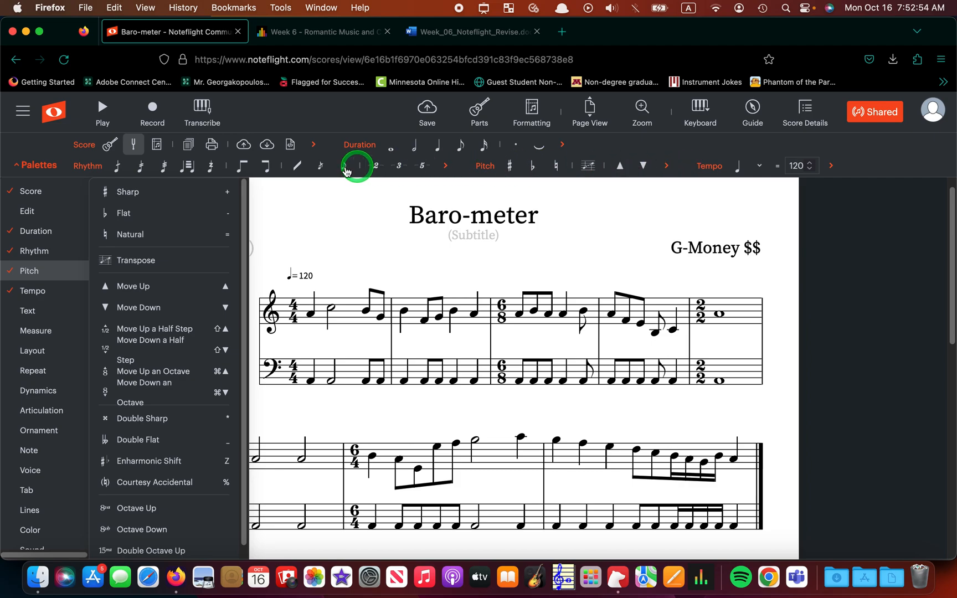
{"action": "mouse_move", "coordinate": [82, 199]}
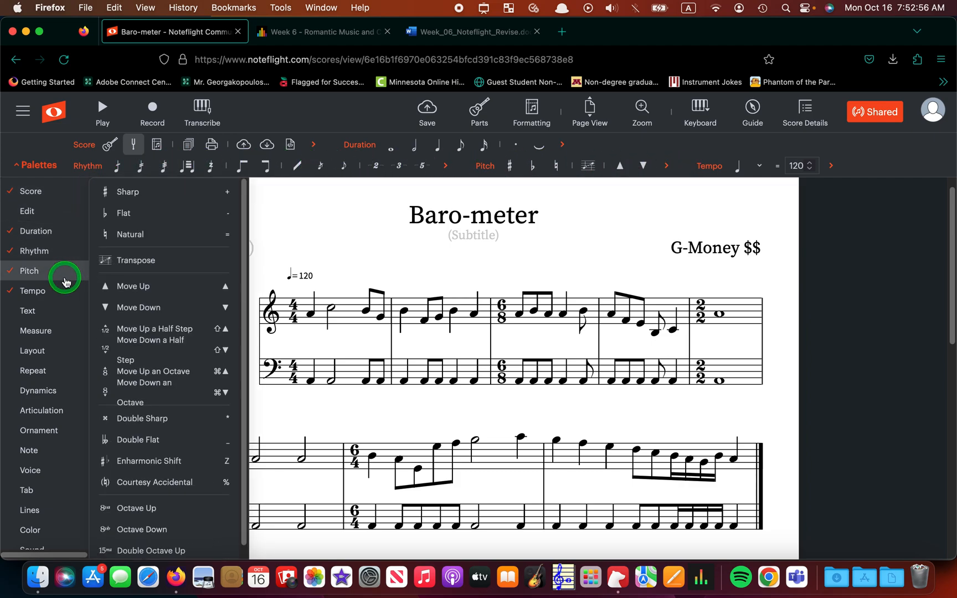
{"action": "mouse_move", "coordinate": [47, 391]}
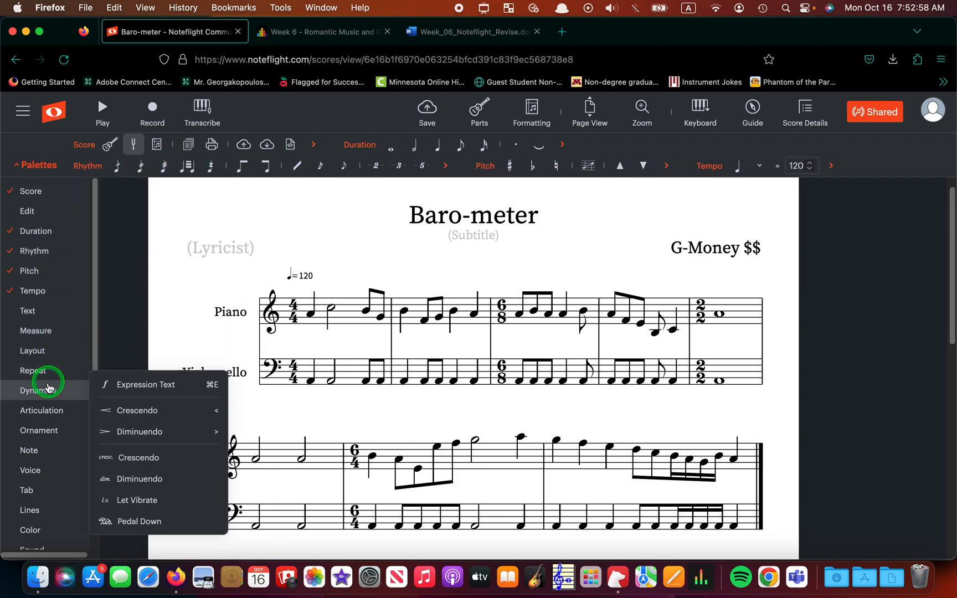
{"action": "left_click", "coordinate": [48, 391]}
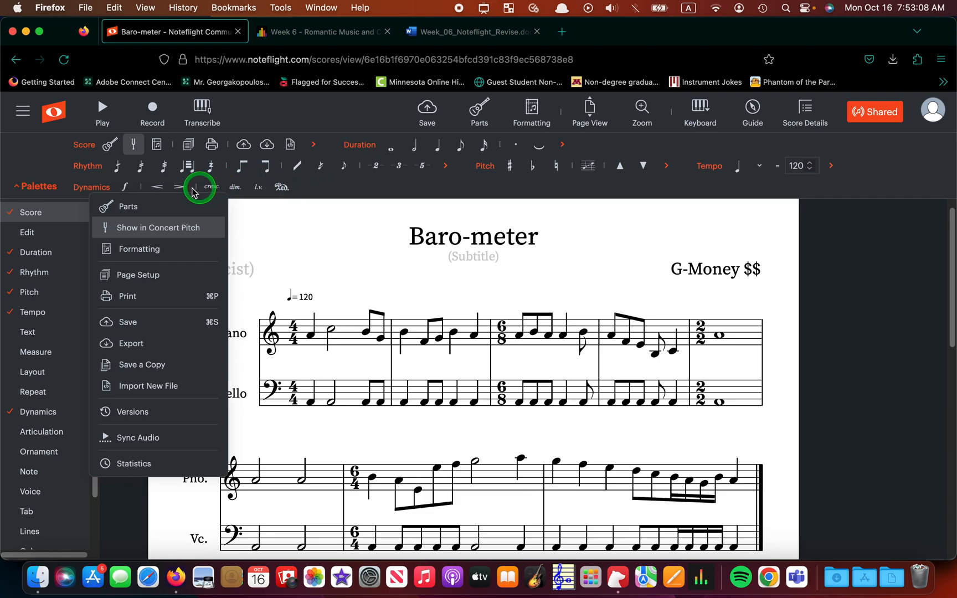
{"action": "left_click", "coordinate": [39, 193]}
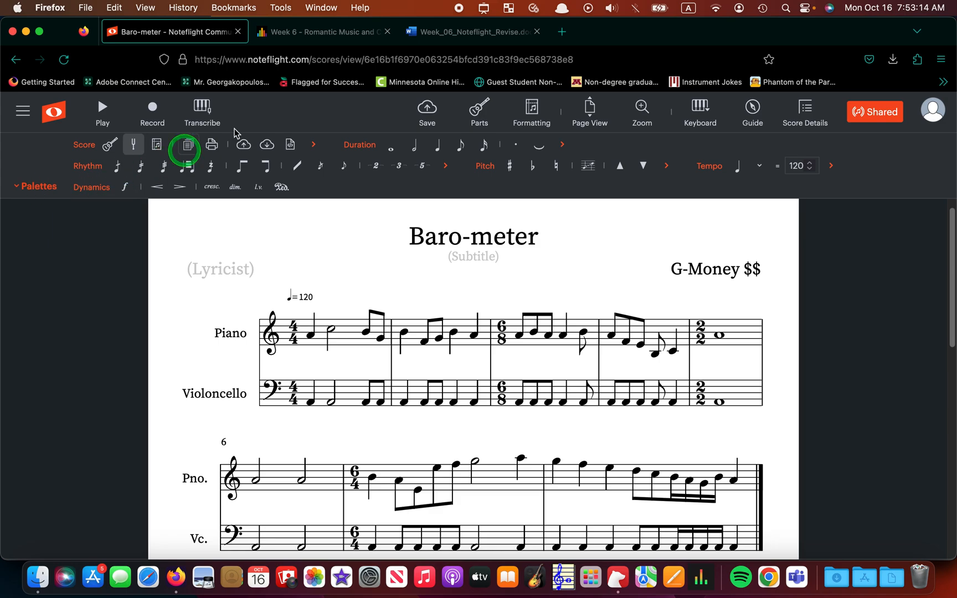
Show the Week_06_Noteflight_Revise instructions and scroll to the four-dynamics and tempo-change requirements.
{"action": "left_click", "coordinate": [486, 34]}
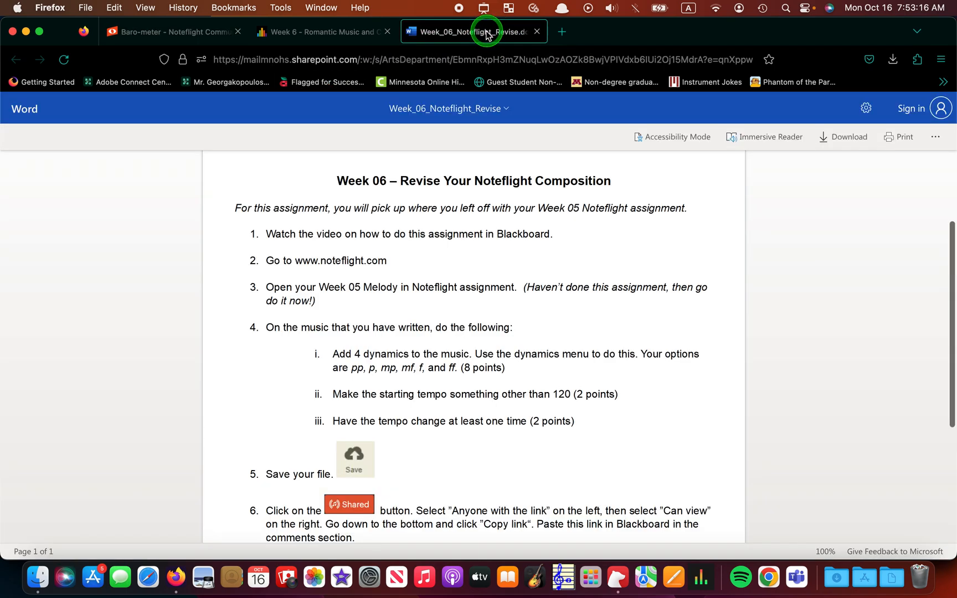
{"action": "scroll", "coordinate": [697, 329], "scroll_direction": "down", "scroll_amount": 2}
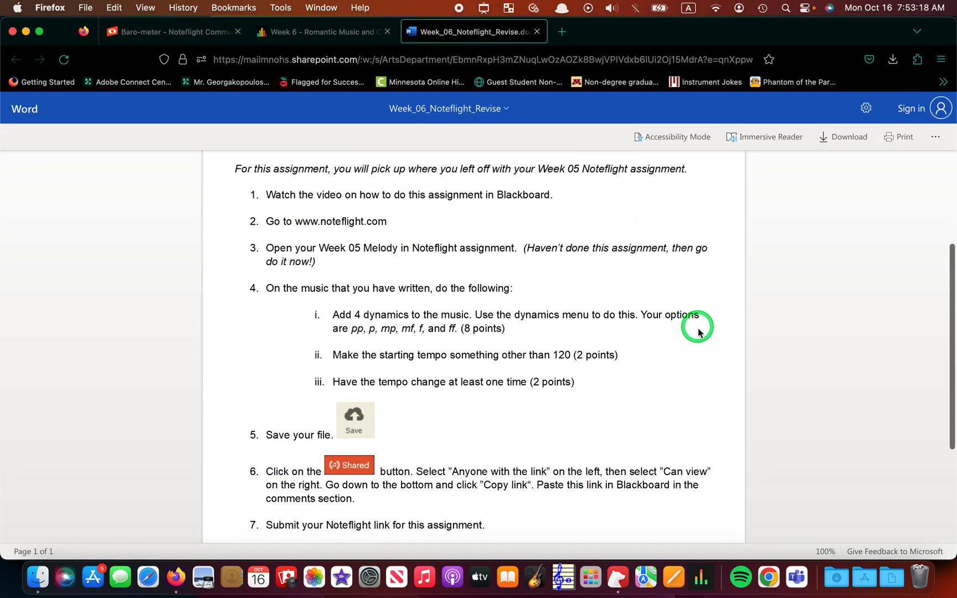
{"action": "mouse_move", "coordinate": [698, 329]}
{"action": "left_mouse_down"}
{"action": "mouse_move", "coordinate": [556, 342]}
{"action": "mouse_move", "coordinate": [523, 334]}
{"action": "left_mouse_up"}
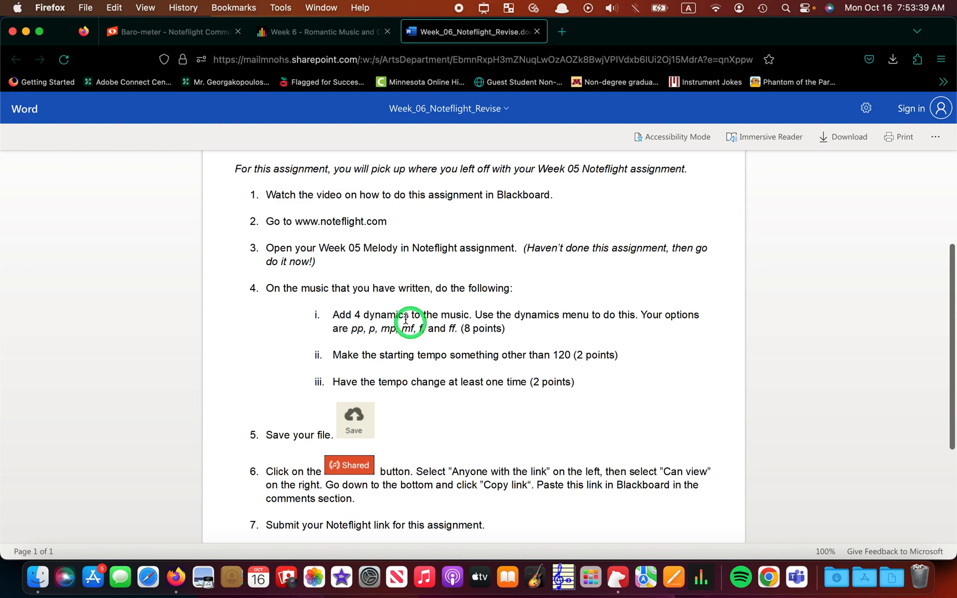
Add an mp expression marking under the piano's measure 2 in Baro-meter, then clear the selection.
{"action": "left_click", "coordinate": [177, 33]}
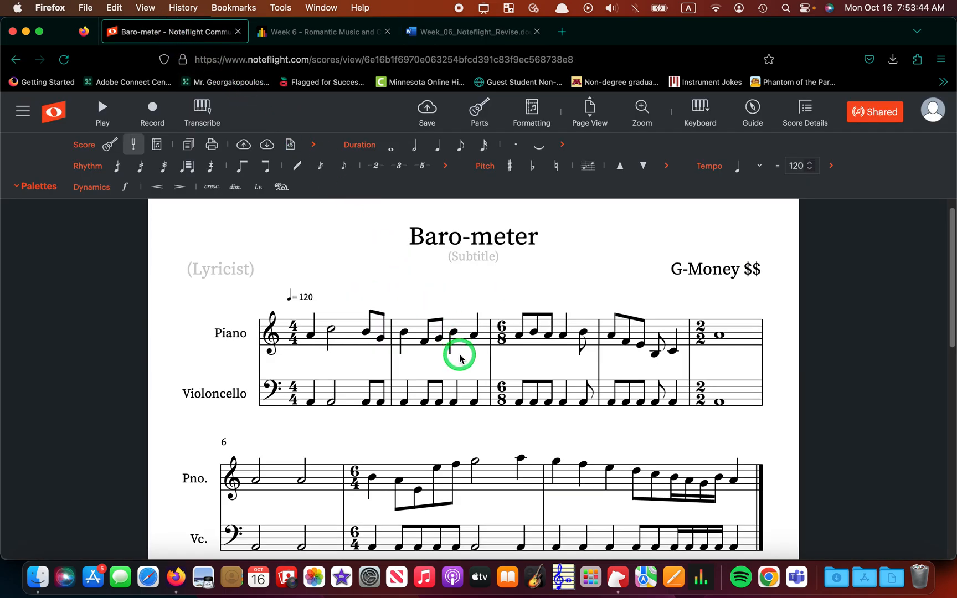
{"action": "left_click", "coordinate": [420, 334]}
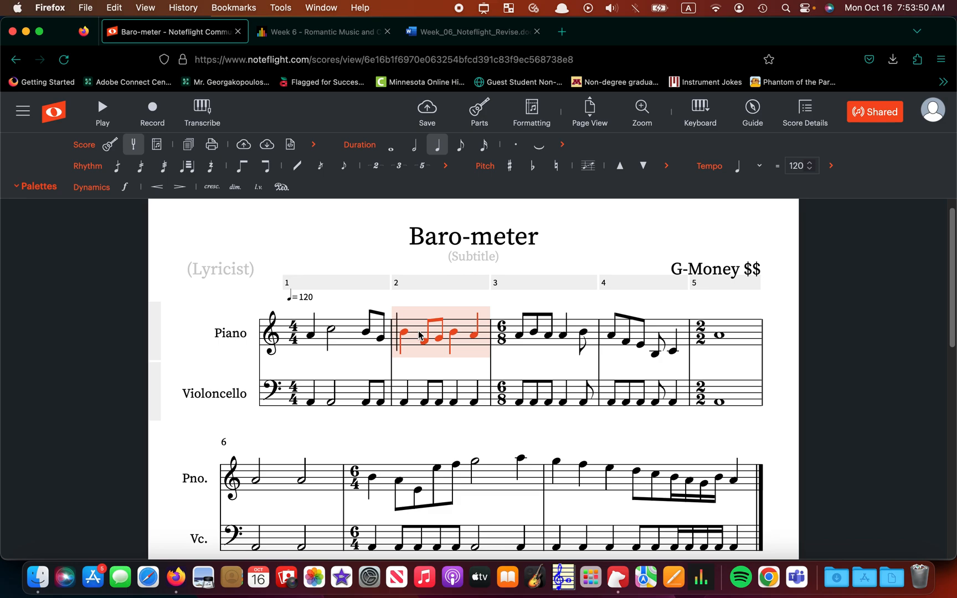
{"action": "left_click", "coordinate": [126, 188]}
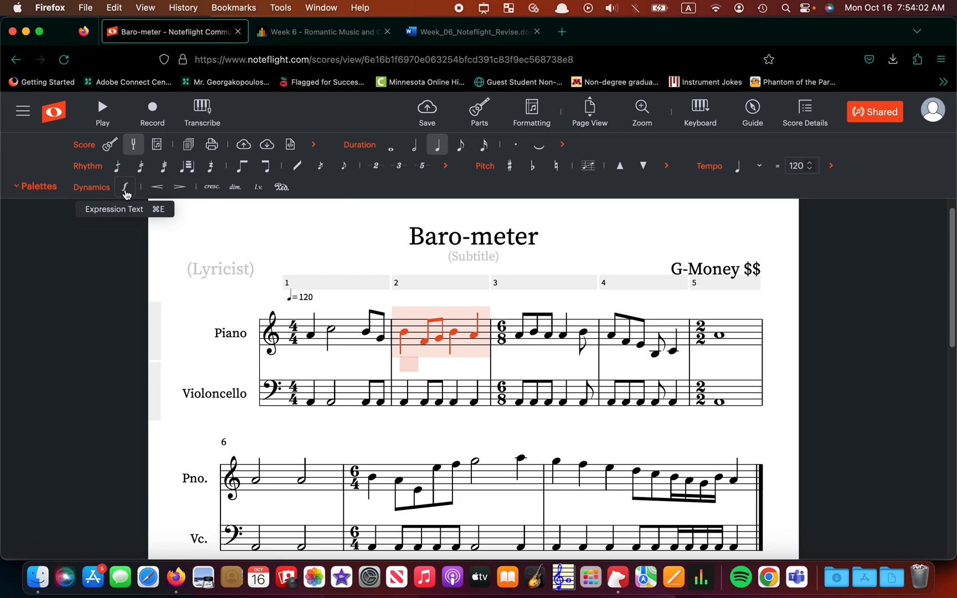
{"action": "type", "text": "mp"}
{"action": "key", "text": "Return"}
{"action": "scroll", "coordinate": [629, 427], "scroll_direction": "down", "scroll_amount": 2}
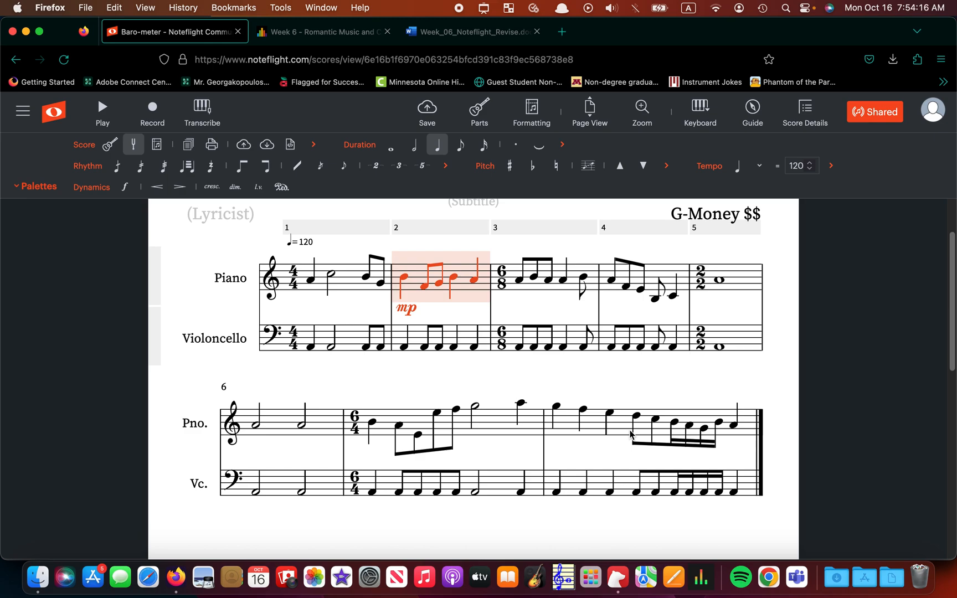
{"action": "left_click", "coordinate": [592, 385]}
{"action": "left_click", "coordinate": [781, 328]}
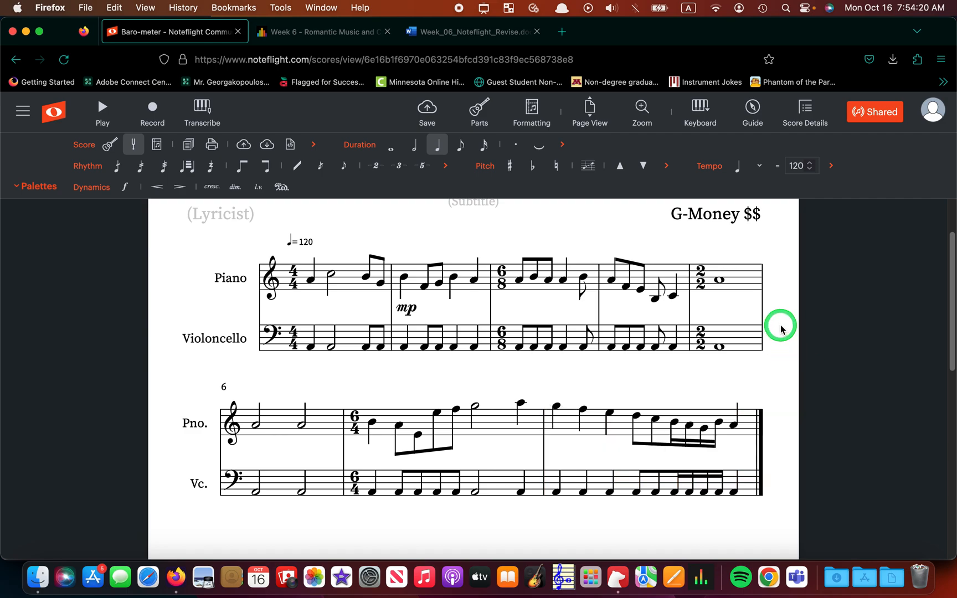
{"action": "scroll", "coordinate": [781, 328], "scroll_direction": "up", "scroll_amount": 2}
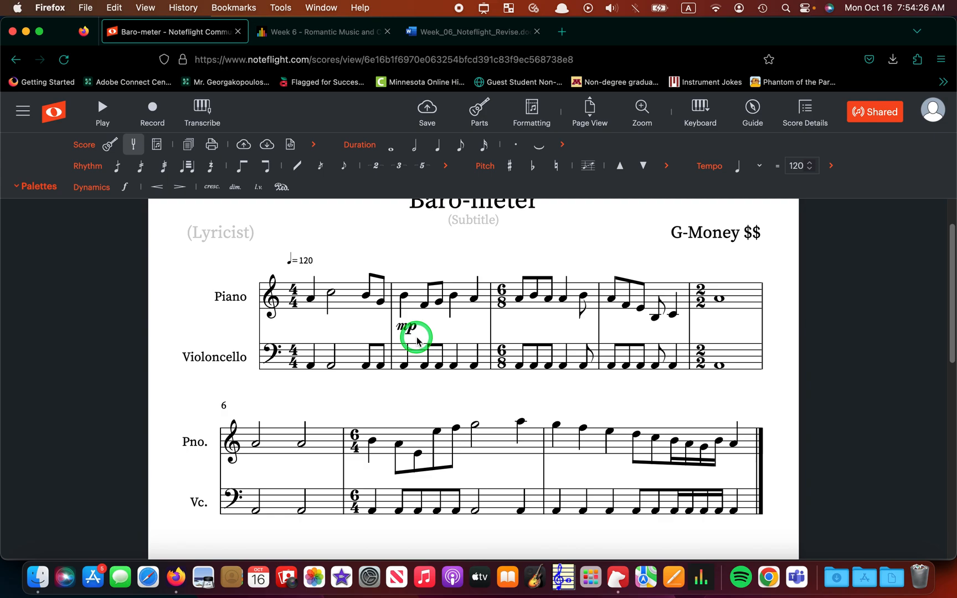
{"action": "left_click", "coordinate": [452, 31]}
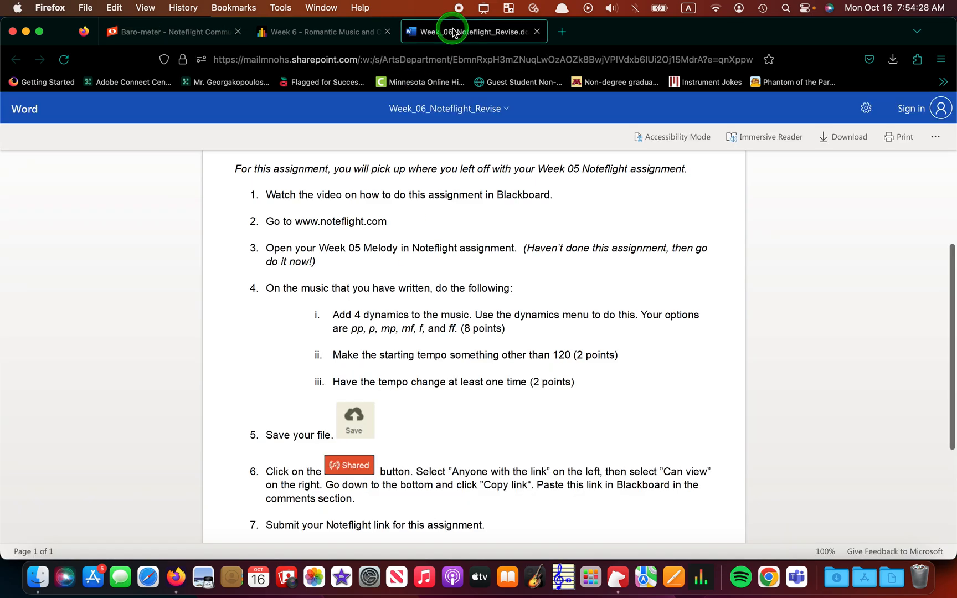
{"action": "scroll", "coordinate": [547, 324], "scroll_direction": "down", "scroll_amount": 2}
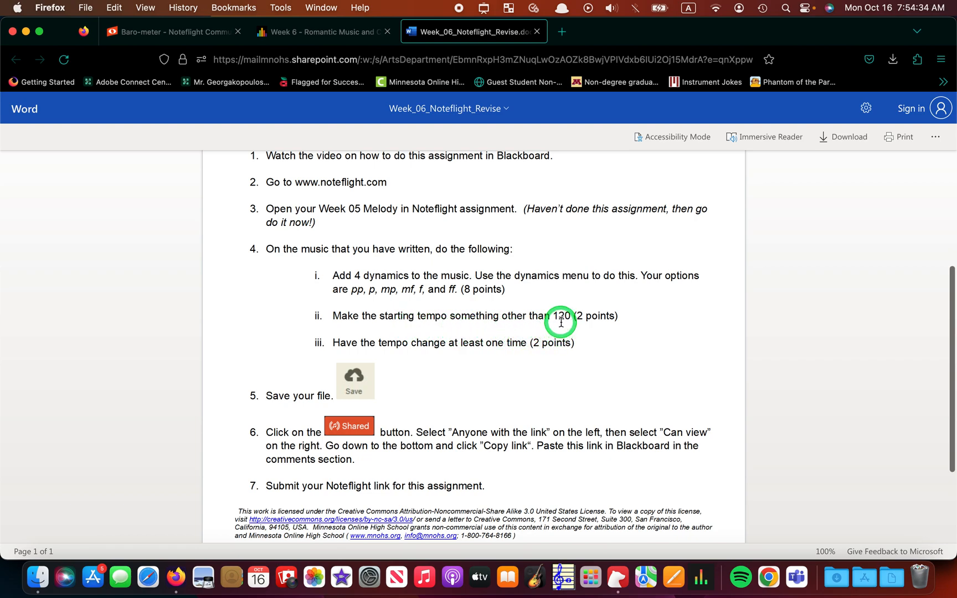
{"action": "left_click", "coordinate": [179, 33]}
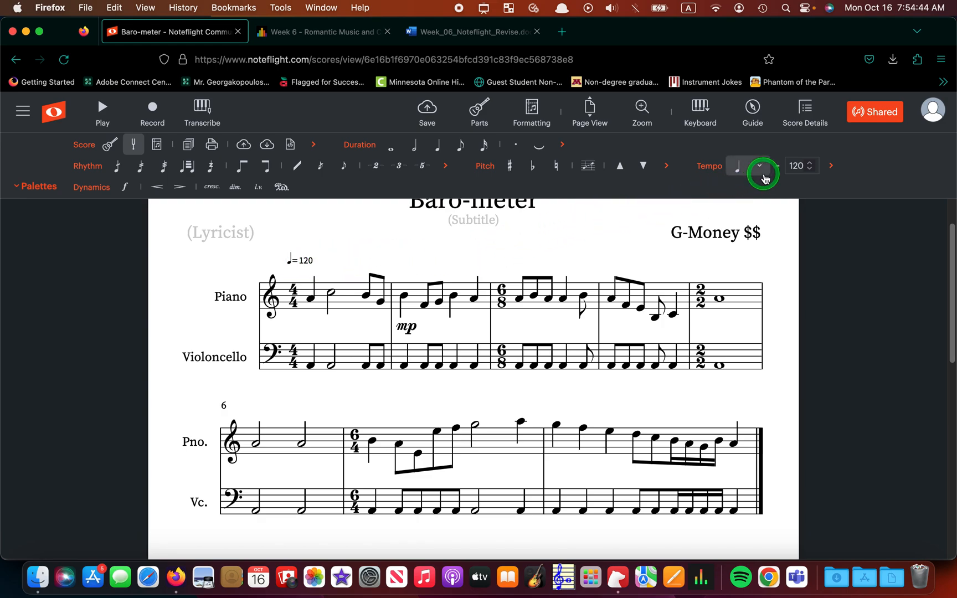
Change the score's opening tempo in the Tempo field from 120 to 110.
{"action": "left_click", "coordinate": [811, 169]}
{"action": "left_click", "coordinate": [811, 169]}
{"action": "left_click", "coordinate": [811, 168]}
{"action": "left_click", "coordinate": [812, 164]}
{"action": "left_click", "coordinate": [812, 165]}
{"action": "left_click", "coordinate": [811, 164]}
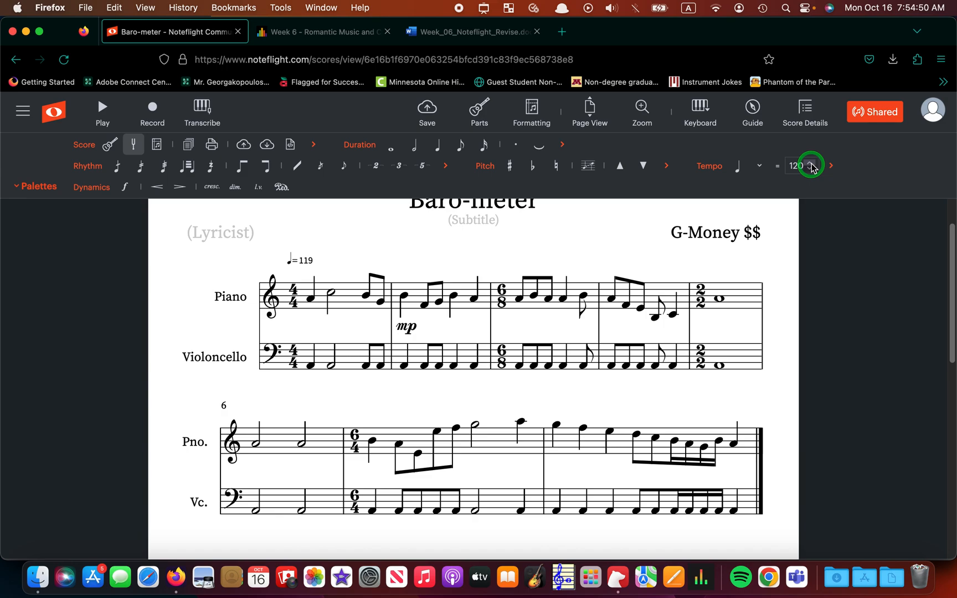
{"action": "left_click", "coordinate": [801, 167]}
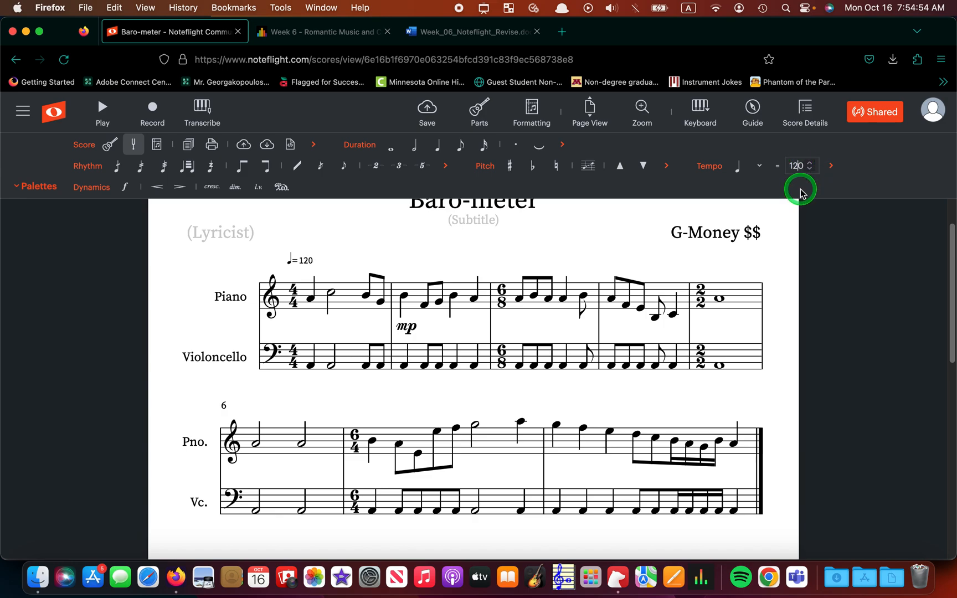
{"action": "key", "text": "Delete"}
{"action": "type", "text": "1"}
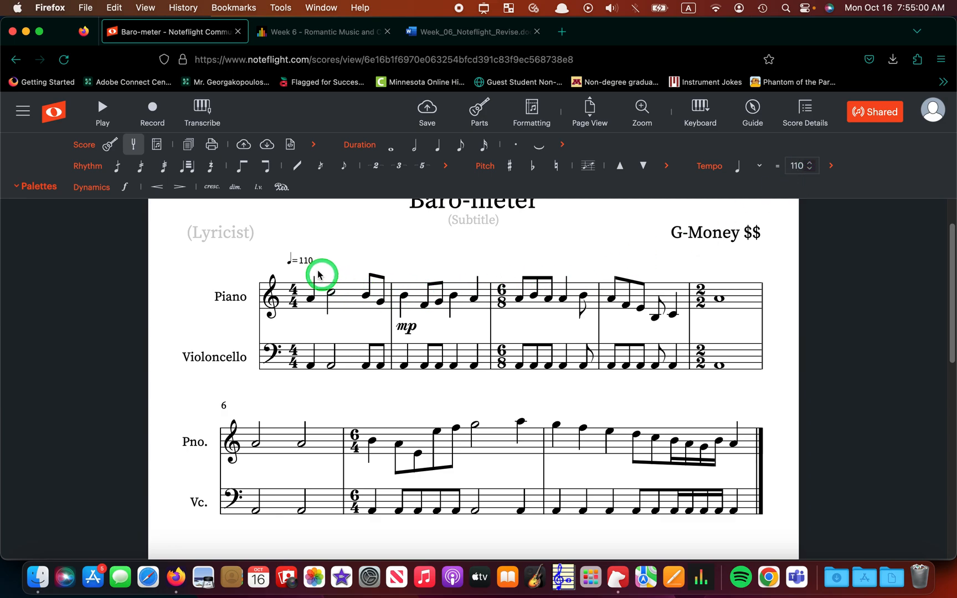
{"action": "left_click", "coordinate": [494, 266]}
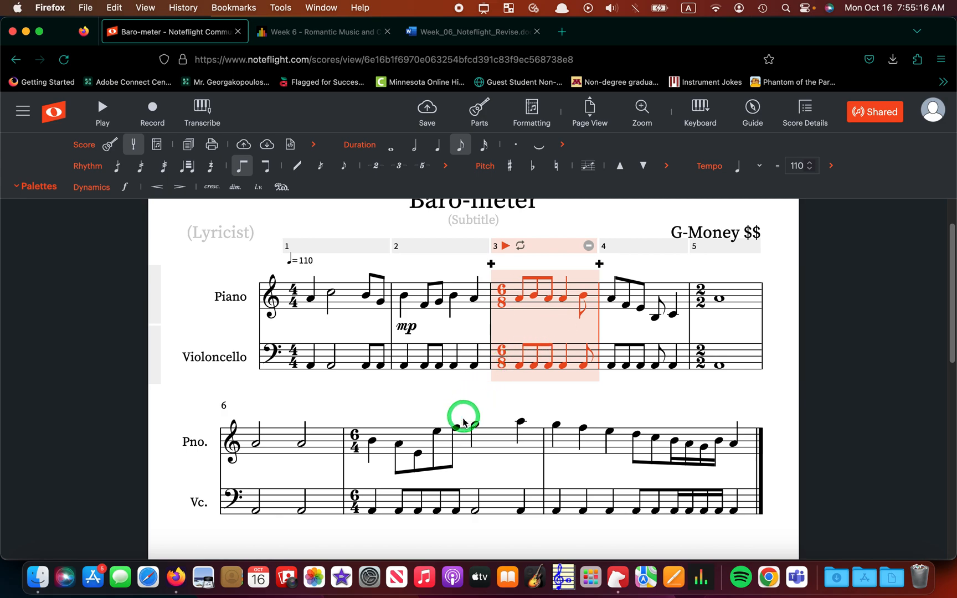
Set measures 3–7 to tempo 140 so measure 8 returns to 110, then deselect.
{"action": "left_click", "coordinate": [485, 448], "text": "shift"}
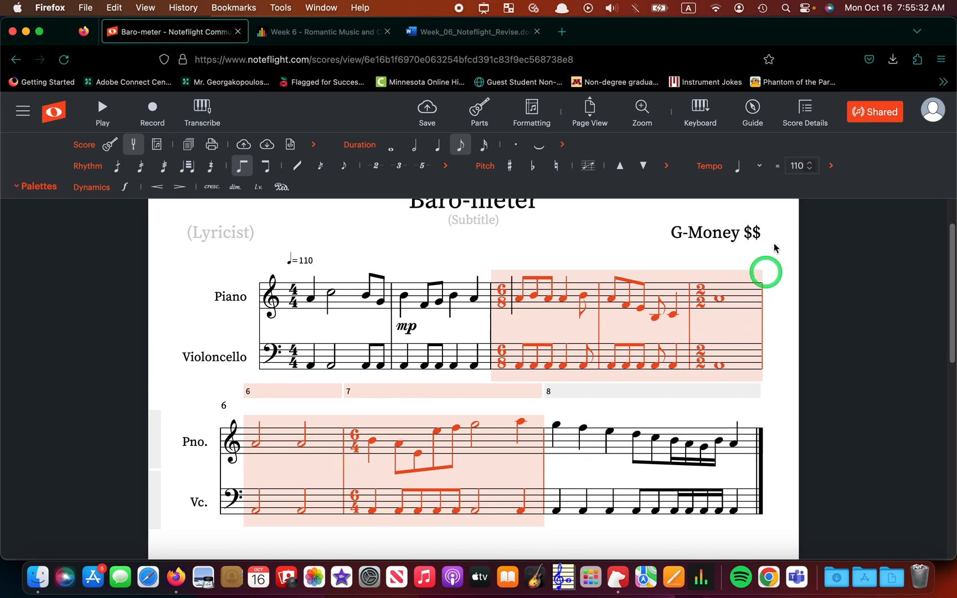
{"action": "double_click", "coordinate": [801, 166]}
{"action": "type", "text": "1"}
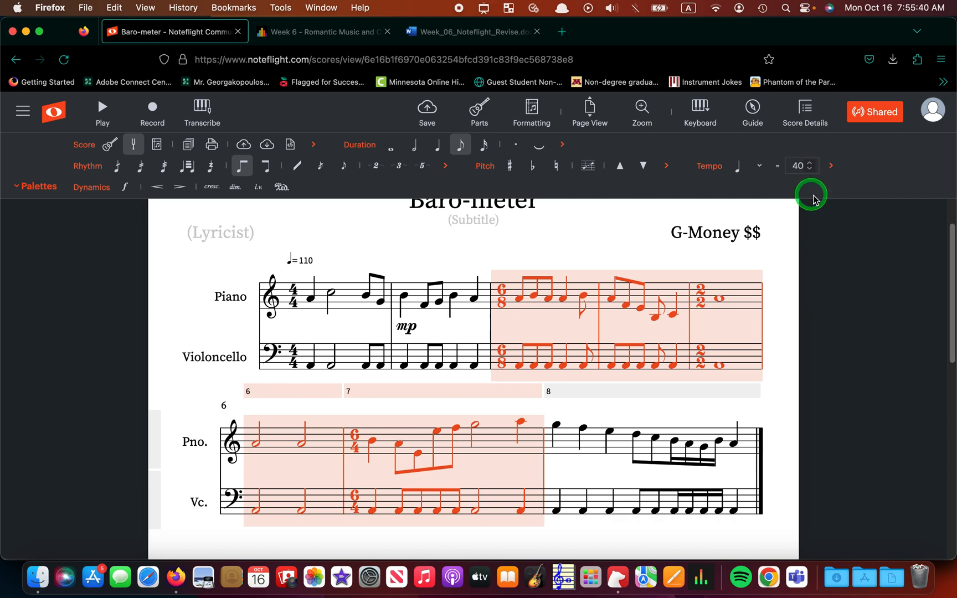
{"action": "key", "text": "BackSpace"}
{"action": "type", "text": "4040"}
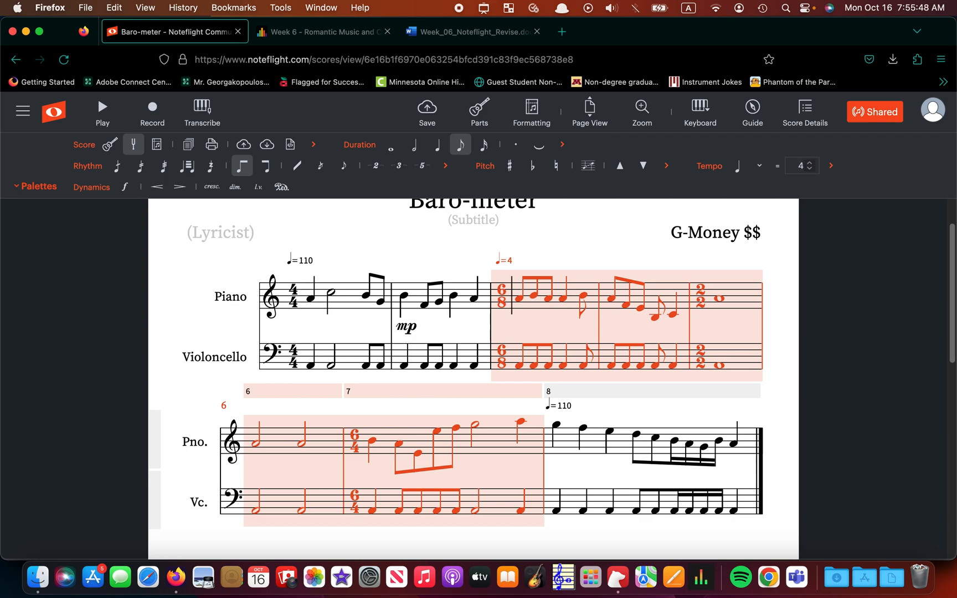
{"action": "type", "text": "1"}
{"action": "key", "text": "BackSpace"}
{"action": "key", "text": "BackSpace"}
{"action": "type", "text": "143"}
{"action": "left_click", "coordinate": [783, 276]}
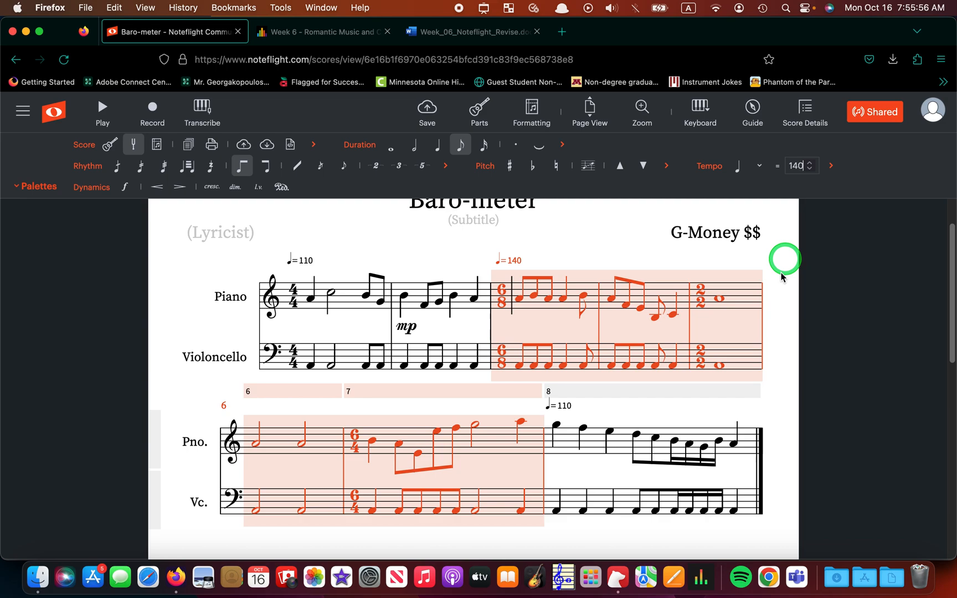
{"action": "left_click", "coordinate": [658, 275]}
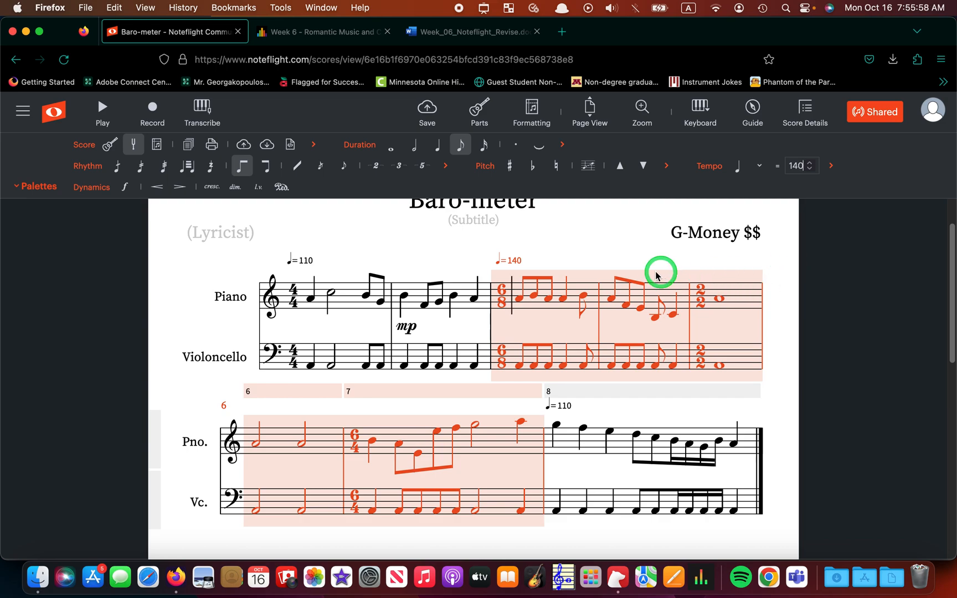
{"action": "left_click", "coordinate": [611, 248]}
{"action": "left_click", "coordinate": [542, 236]}
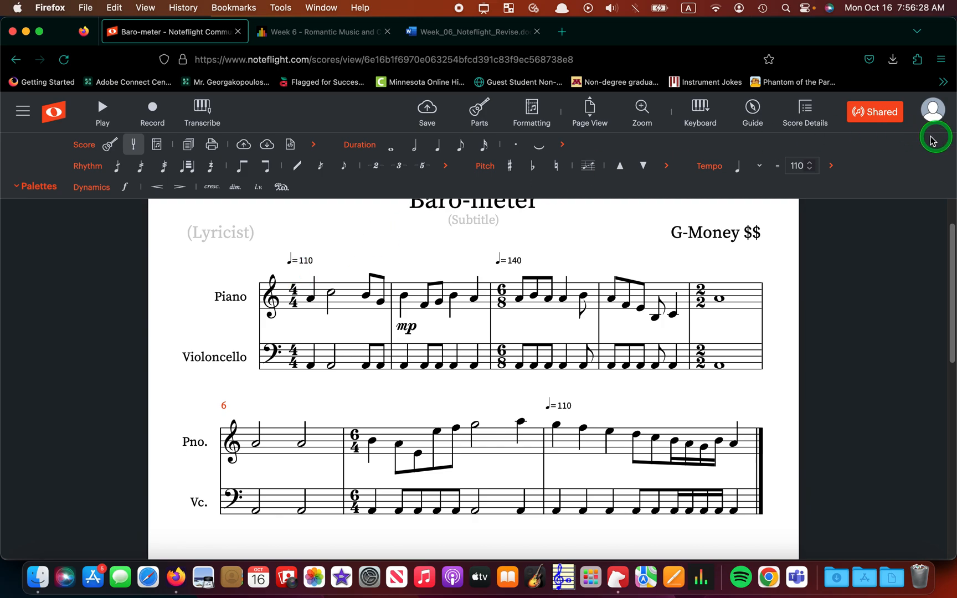
Copy the Baro-meter score's view-only share link from the Share settings and save them.
{"action": "left_click", "coordinate": [873, 123]}
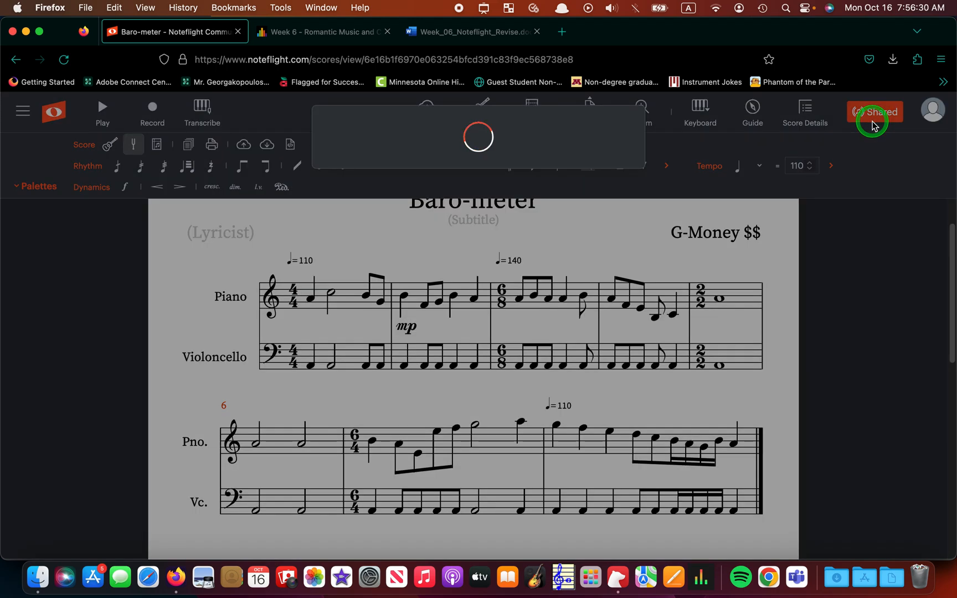
{"action": "left_click", "coordinate": [489, 128]}
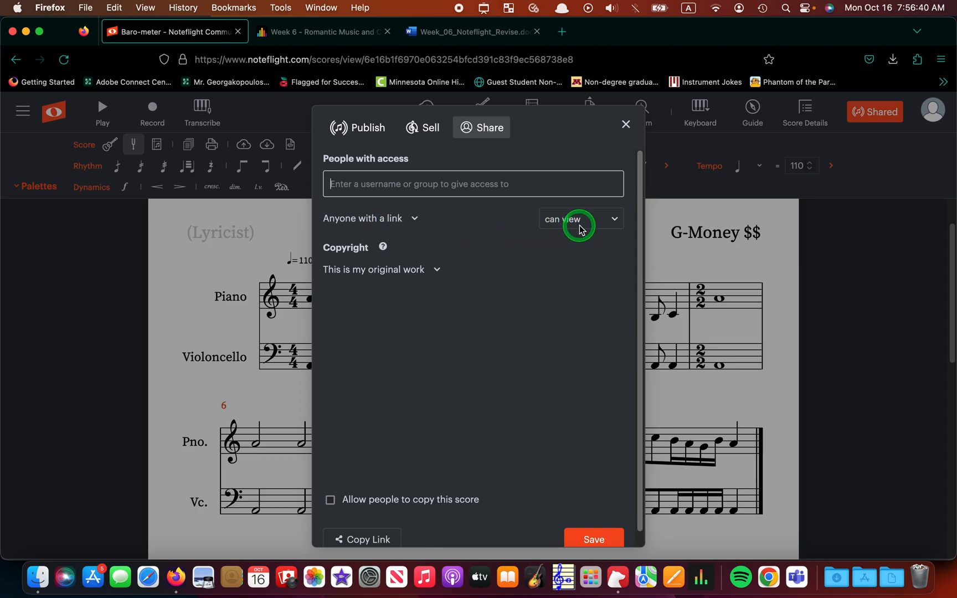
{"action": "left_click", "coordinate": [381, 540]}
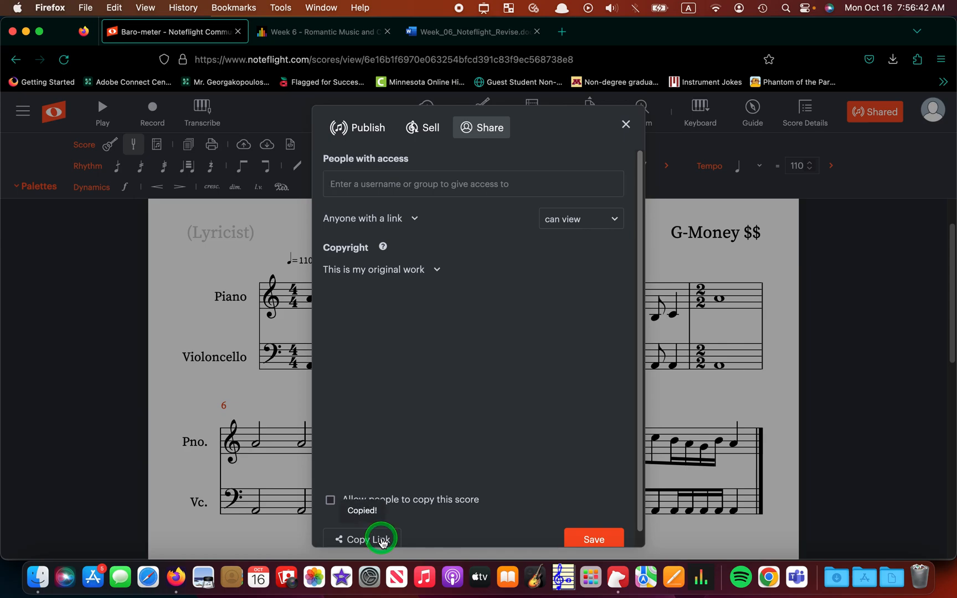
{"action": "left_click", "coordinate": [579, 535]}
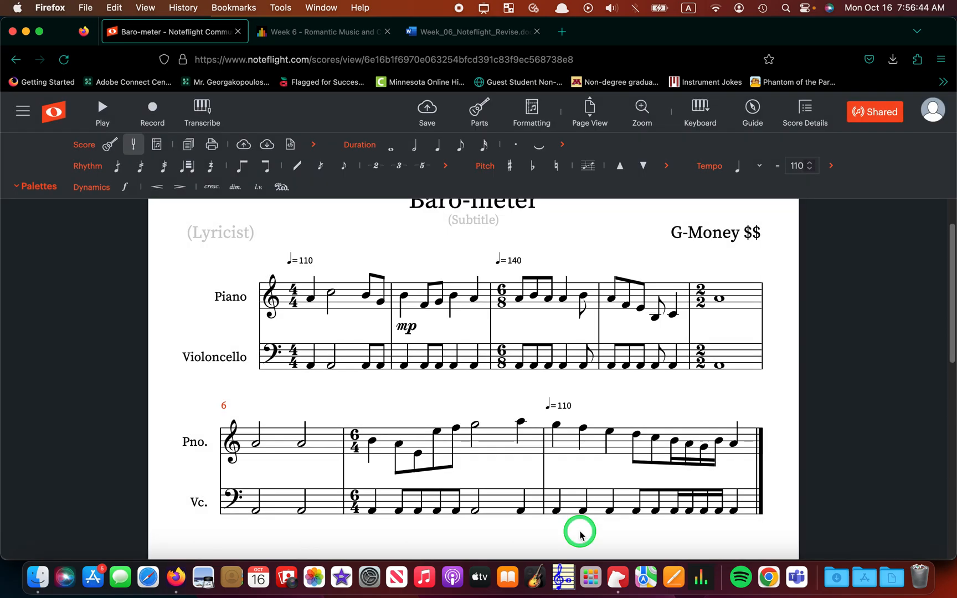
Open the 06.3 Revise your Two Part Composition assignment submission in Blackboard.
{"action": "left_click", "coordinate": [317, 32]}
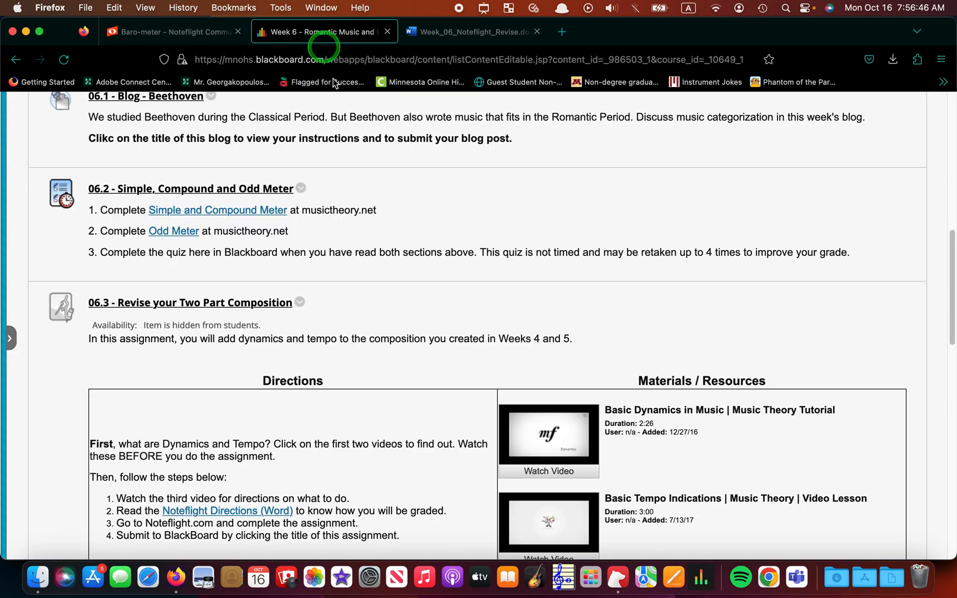
{"action": "left_click", "coordinate": [235, 308]}
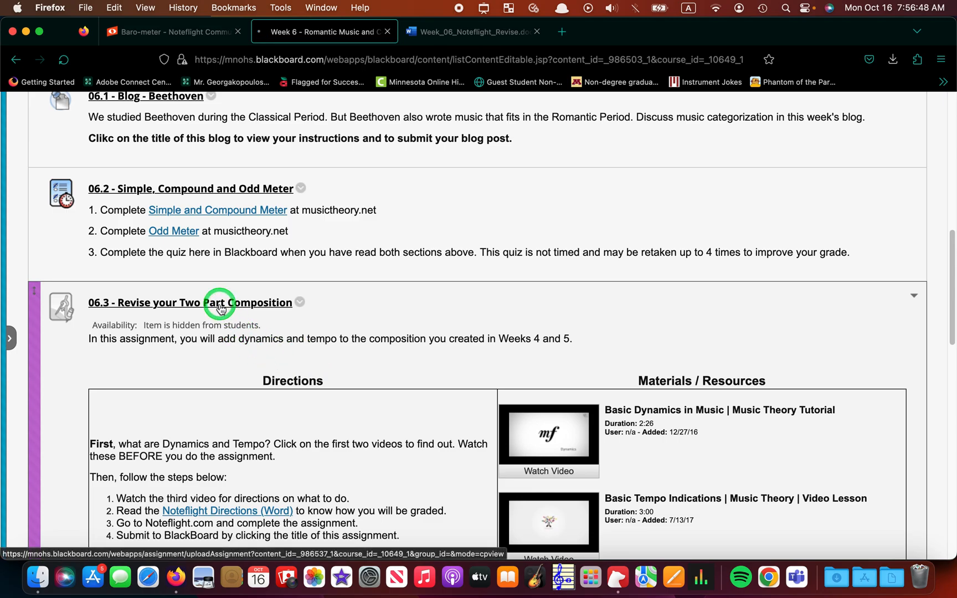
{"action": "scroll", "coordinate": [398, 357], "scroll_direction": "down", "scroll_amount": 10}
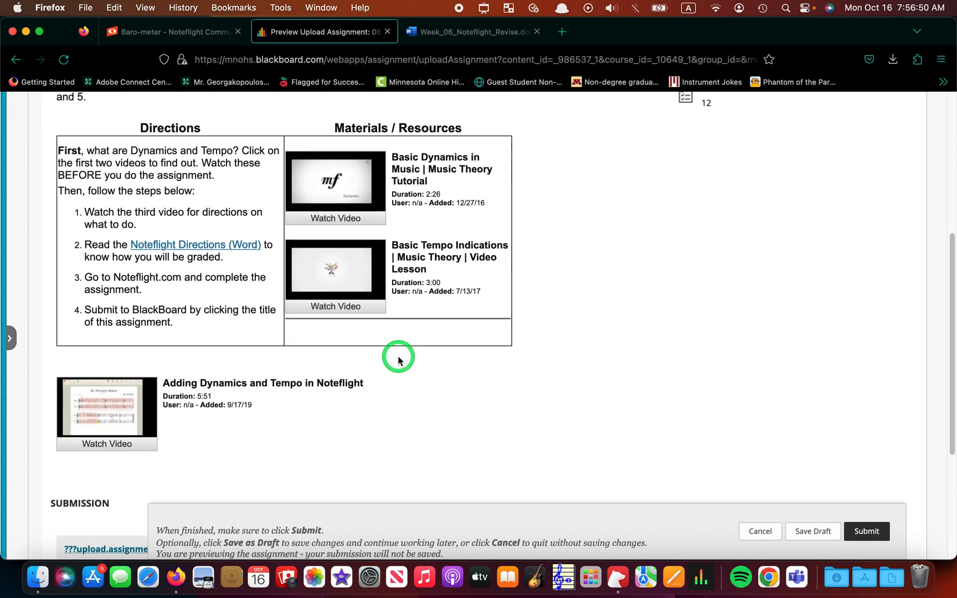
{"action": "scroll", "coordinate": [398, 360], "scroll_direction": "down", "scroll_amount": 3}
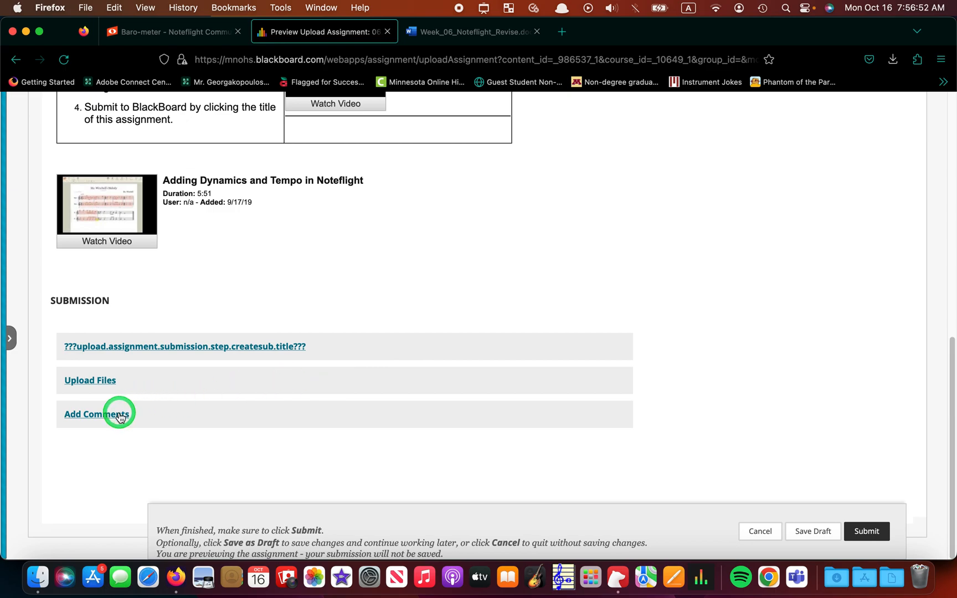
Paste the Baro-meter share link into the submission's comments and return to the score.
{"action": "left_click", "coordinate": [118, 420]}
{"action": "scroll", "coordinate": [387, 465], "scroll_direction": "down", "scroll_amount": 3}
{"action": "left_click", "coordinate": [161, 438]}
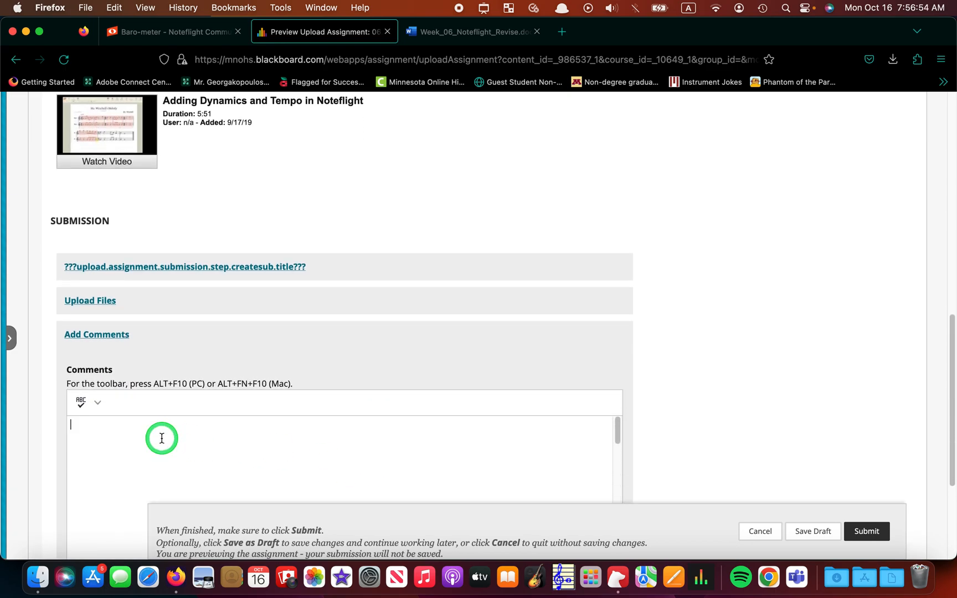
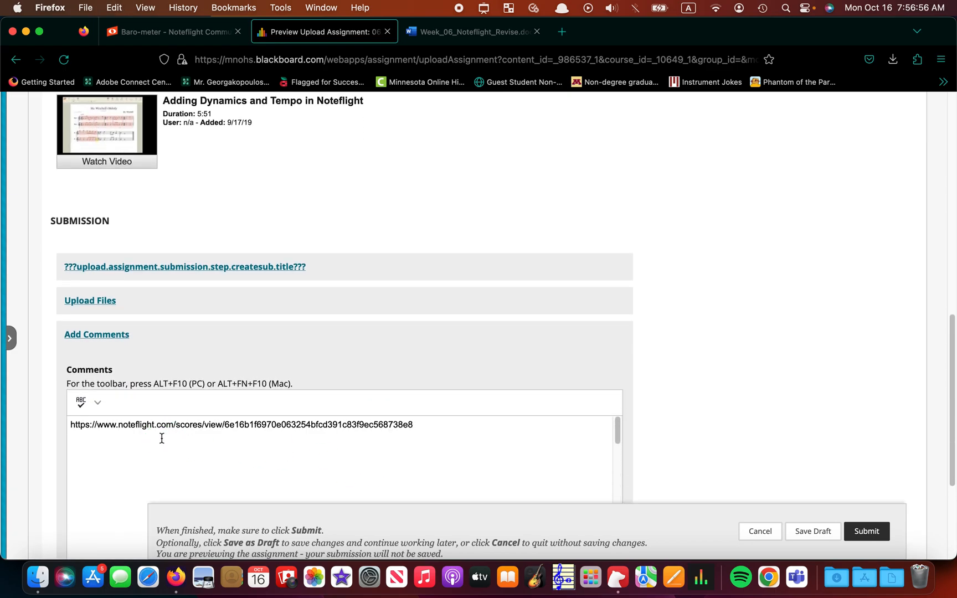
{"action": "left_click", "coordinate": [188, 35]}
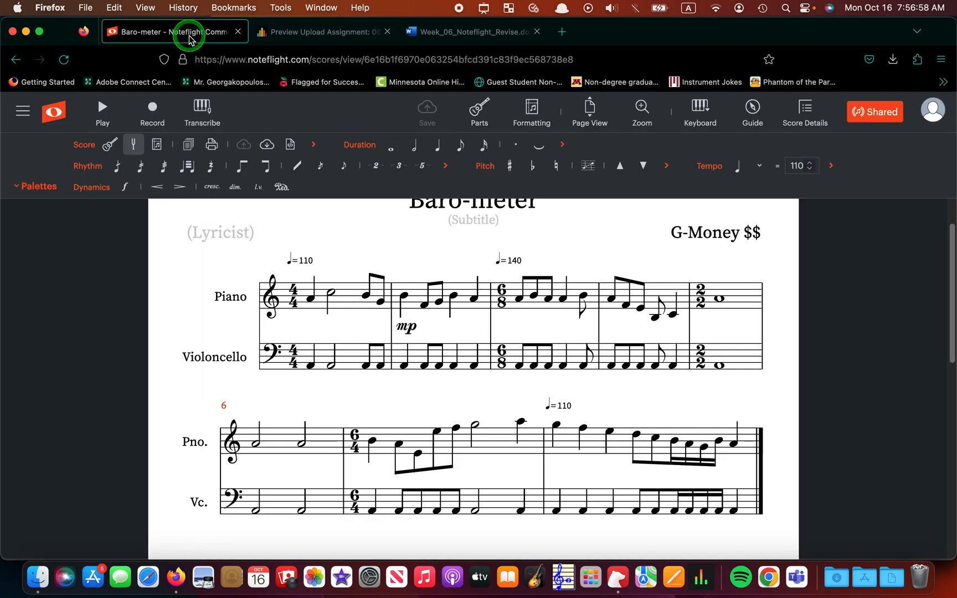